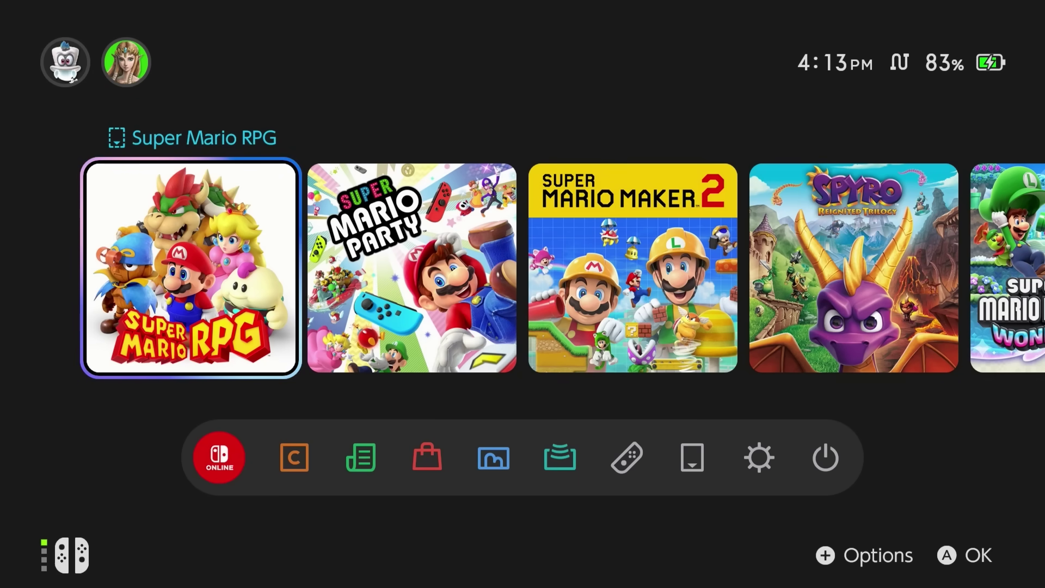
Step: Browse along the Switch 2 games row and return to its start
key("Right")
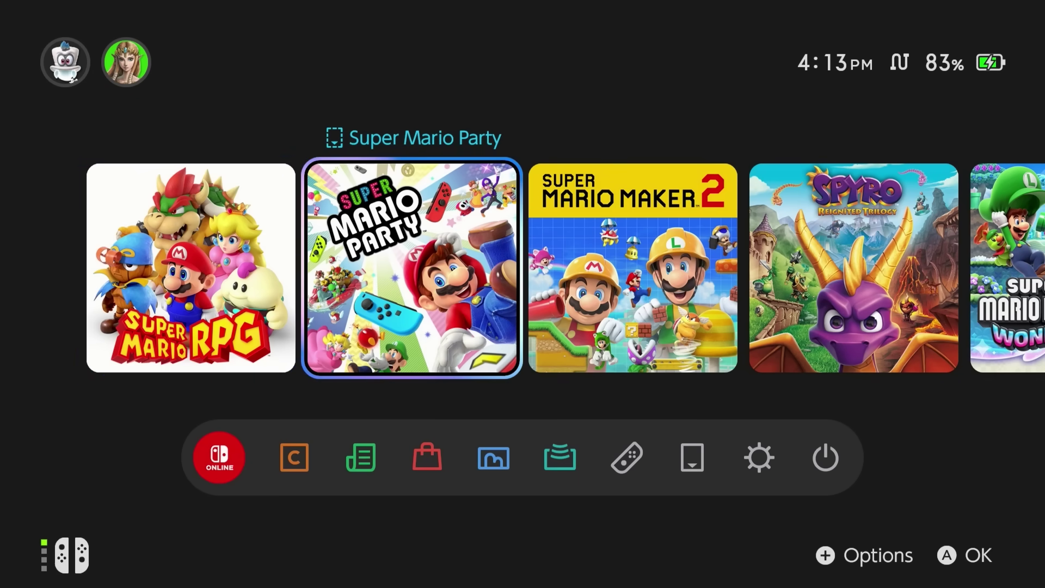
key("Right")
key("Right")
key("Right")
key("Right")
key("Right")
key("Right")
key("Left")
key("Left")
key("Left")
key("Left")
key("Left")
key("Left")
key("Left")
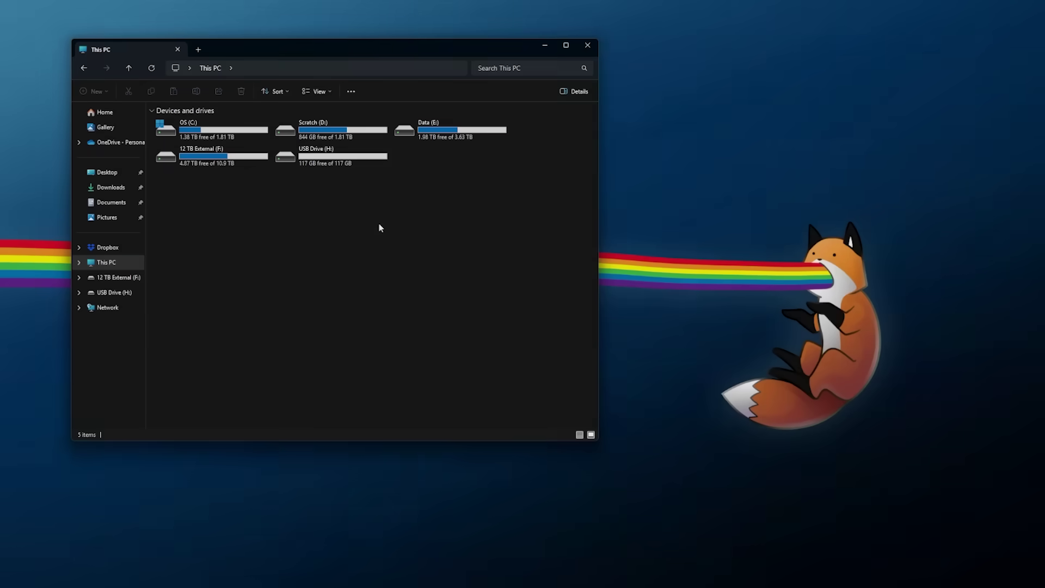
Step: Inspect USB Drive (H:)'s properties and contents in File Explorer
right_click(323, 157)
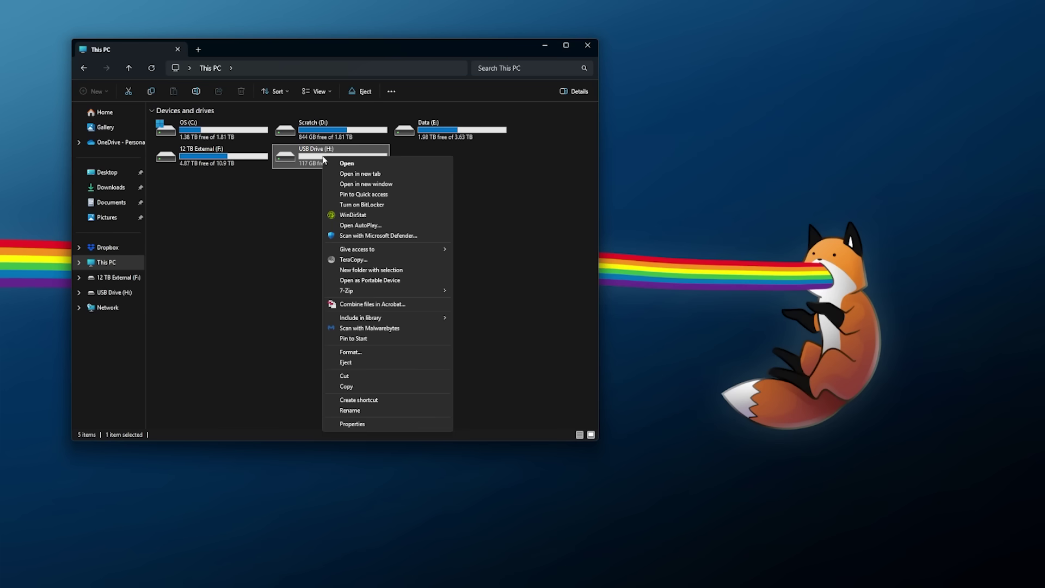
left_click(352, 424)
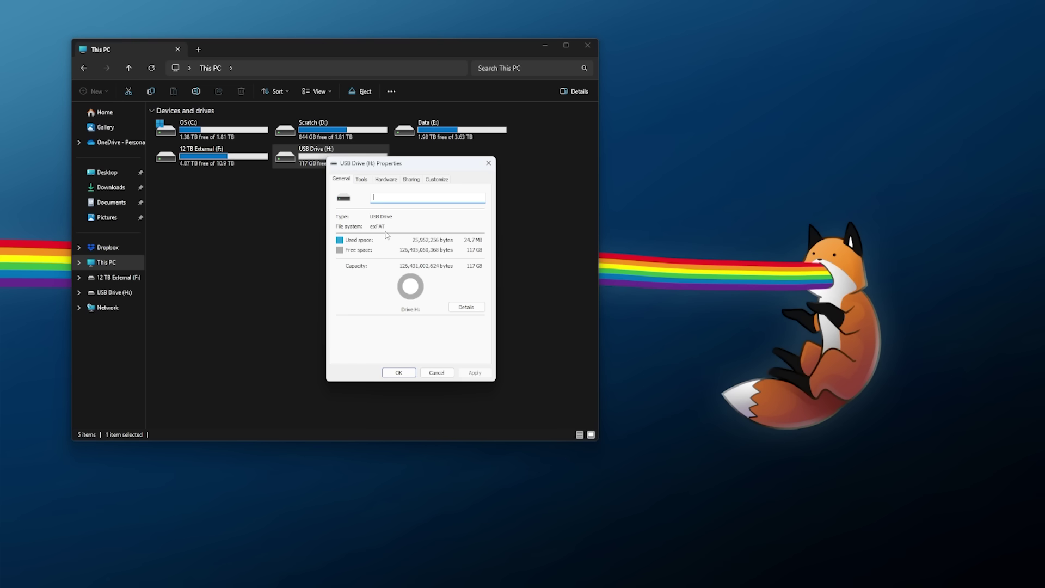
key("Escape")
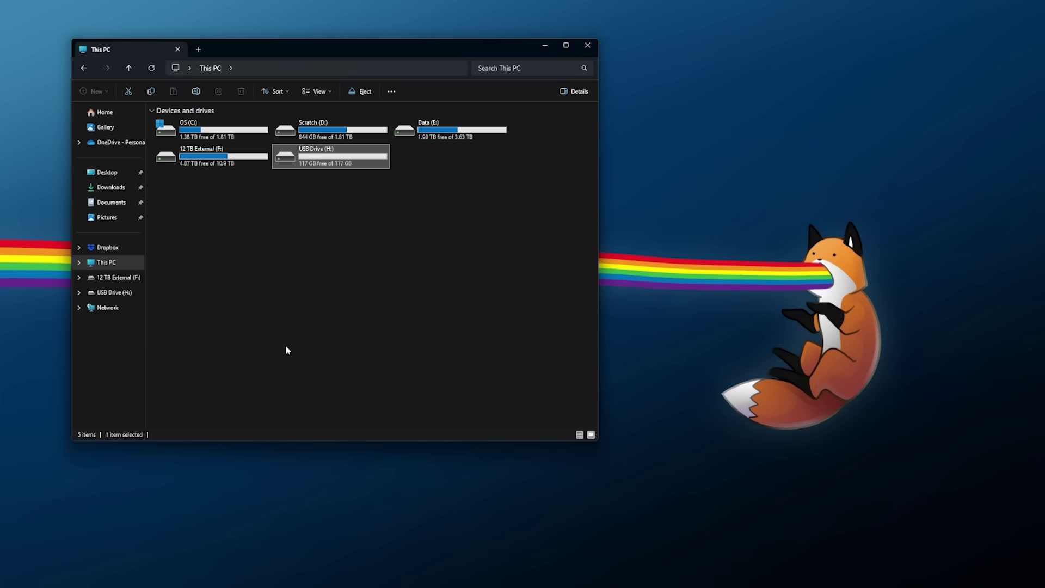
double_click(368, 159)
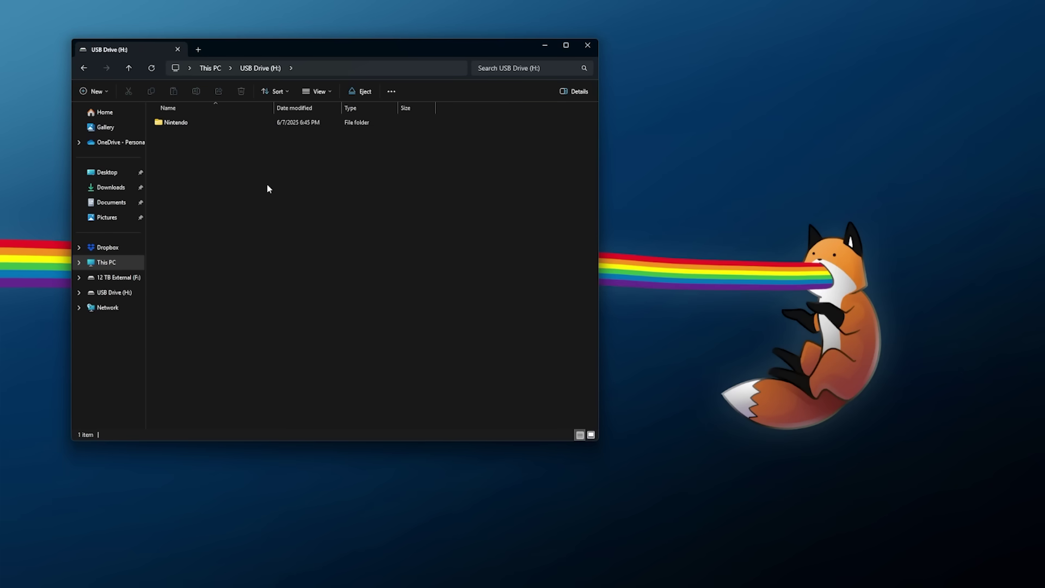
left_click(210, 68)
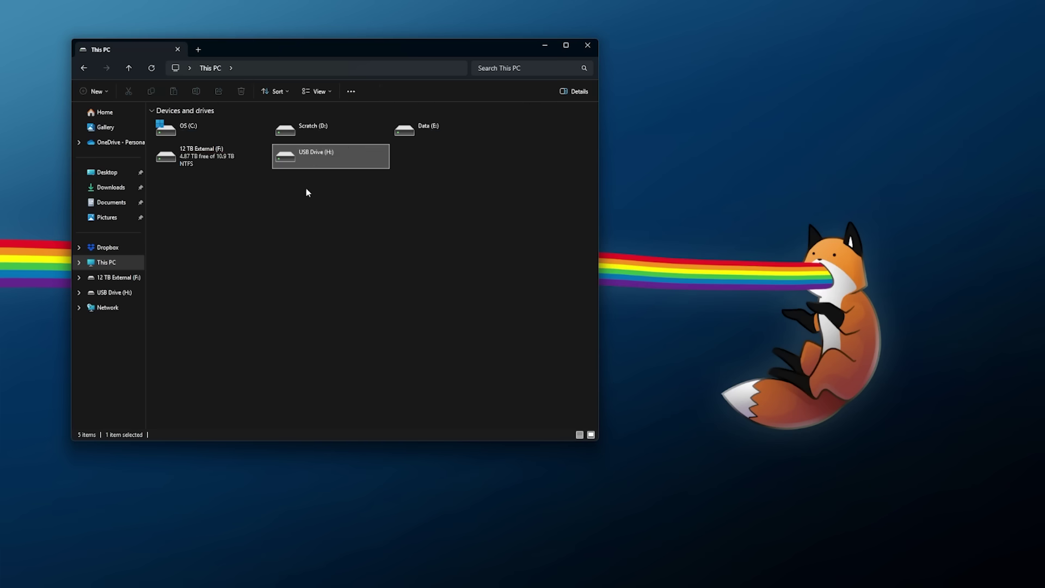
Step: Set up formatting USB Drive (H:) as exFAT with Default allocation size
right_click(329, 160)
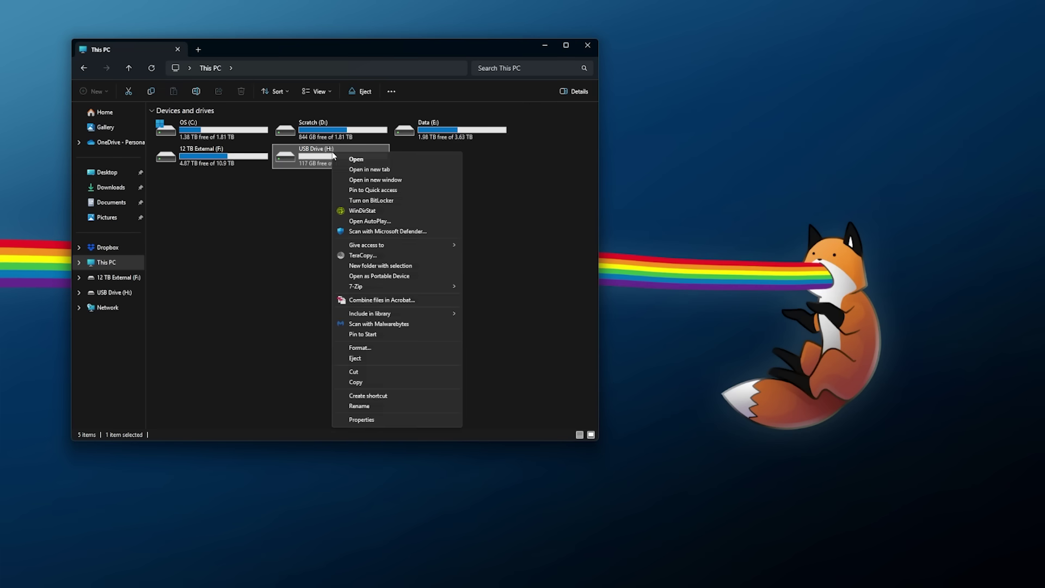
left_click(366, 349)
left_click_drag(165, 163, 454, 181)
left_click(442, 230)
left_click(435, 242)
left_click(460, 250)
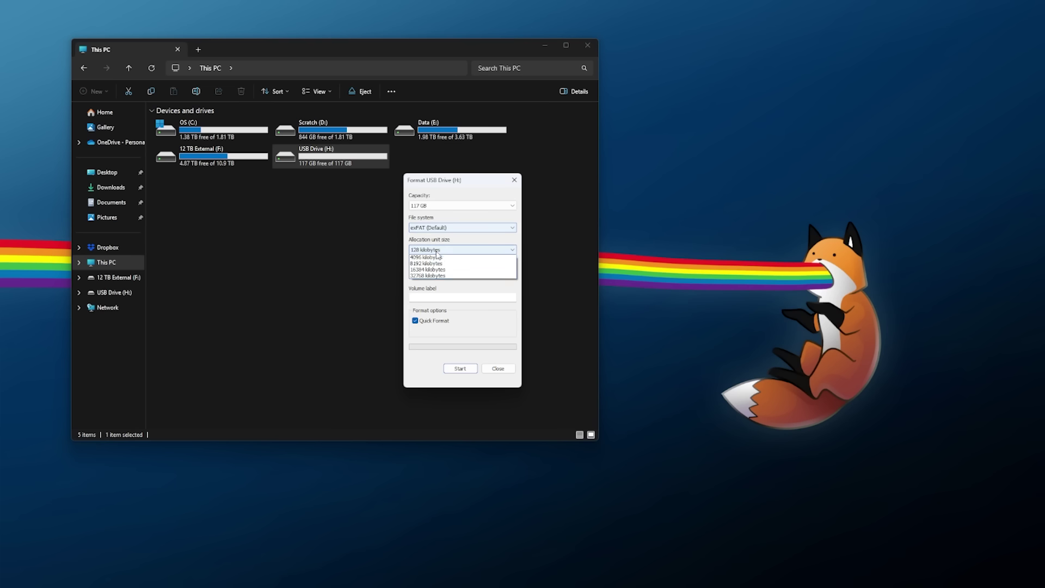
left_click(435, 288)
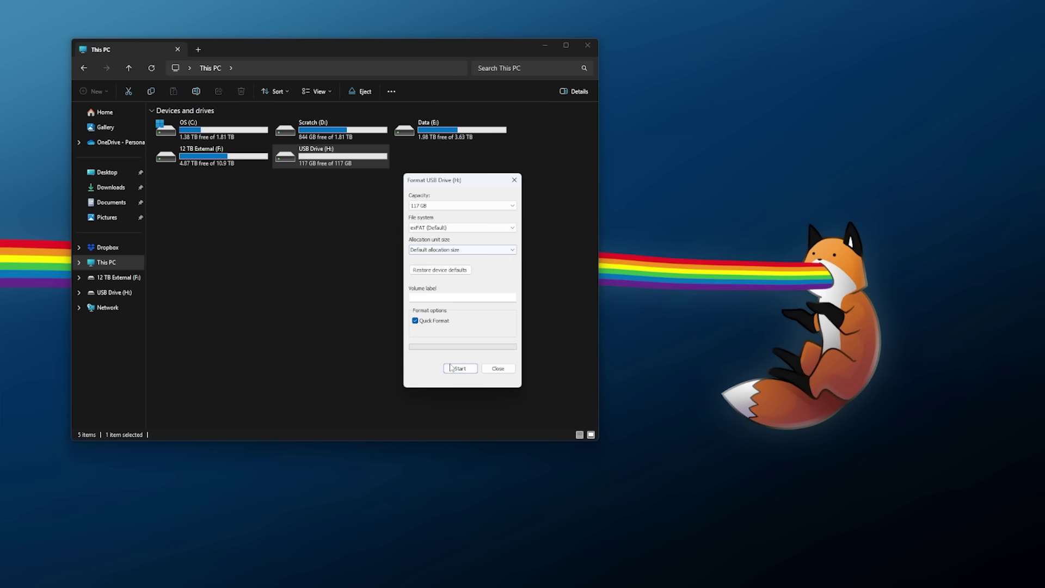
Step: Format the drive, confirm erasing its data, then eject USB Drive (H:)
left_click(453, 370)
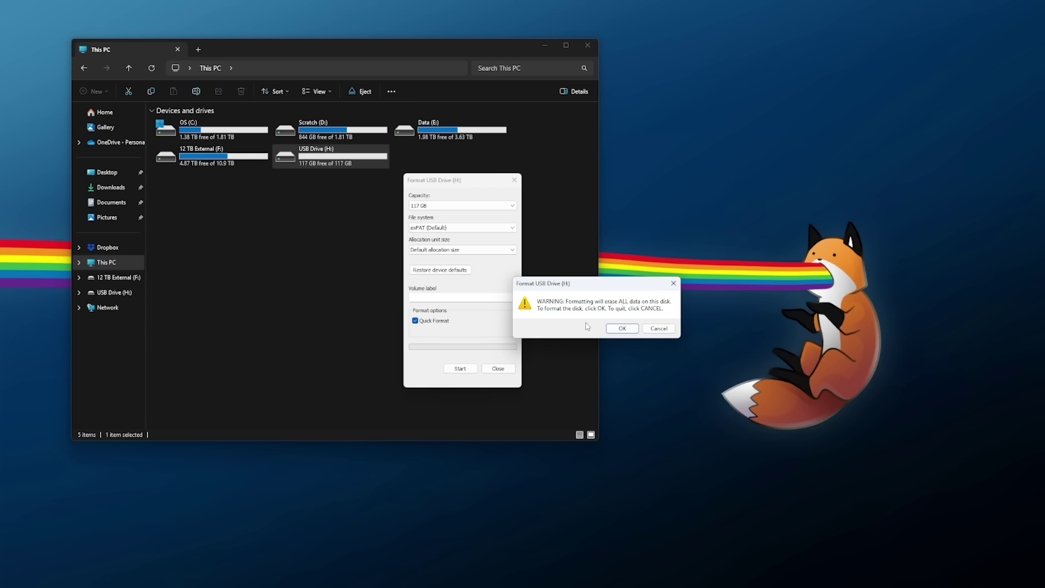
left_click(624, 329)
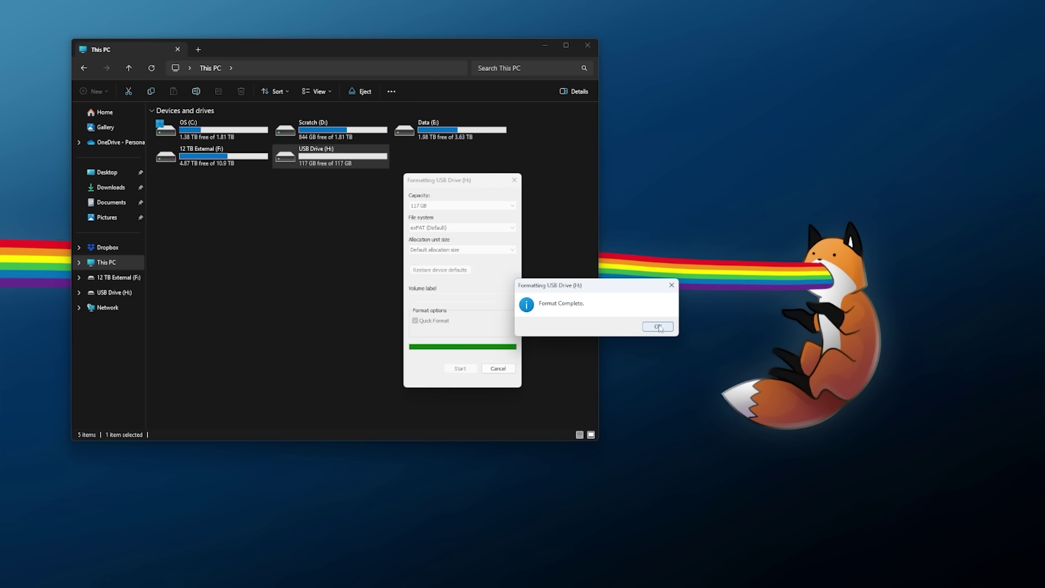
left_click(657, 327)
left_click(514, 179)
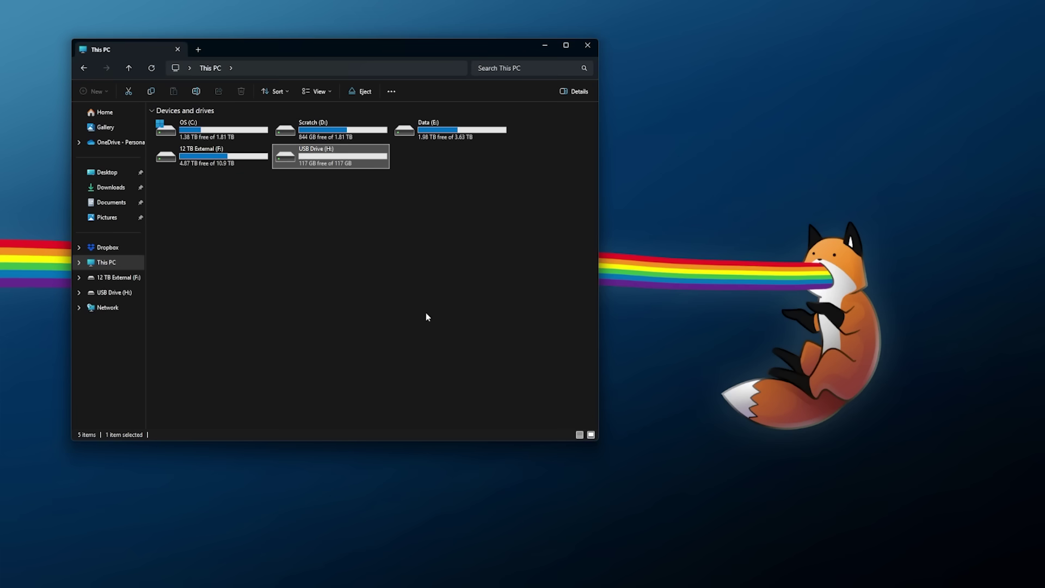
right_click(320, 154)
left_click(340, 347)
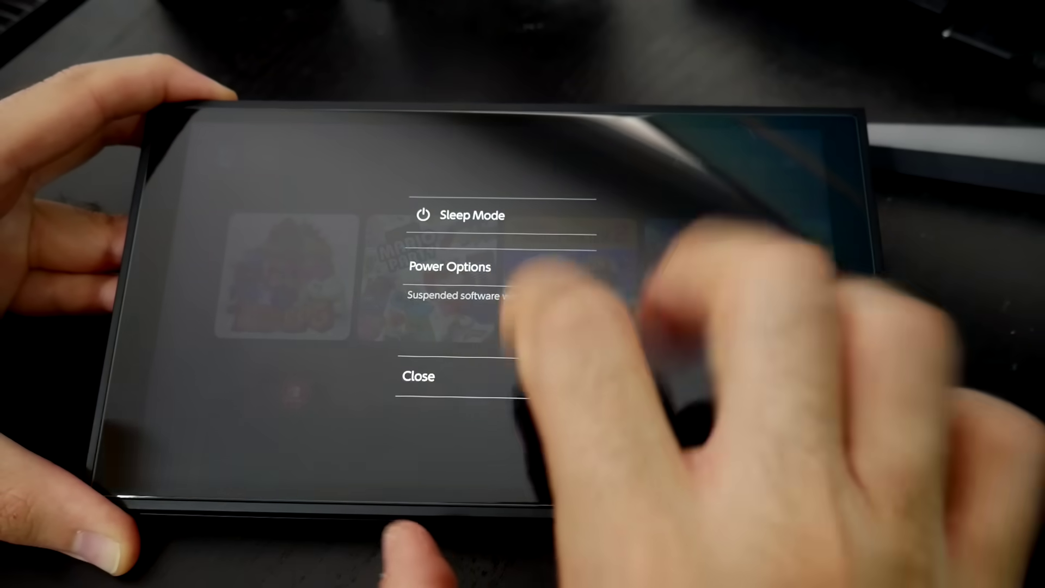
Step: Power off the Switch 2, restart it with the microSD inserted, and dismiss the compatibility notice
left_click(468, 261)
left_click(493, 316)
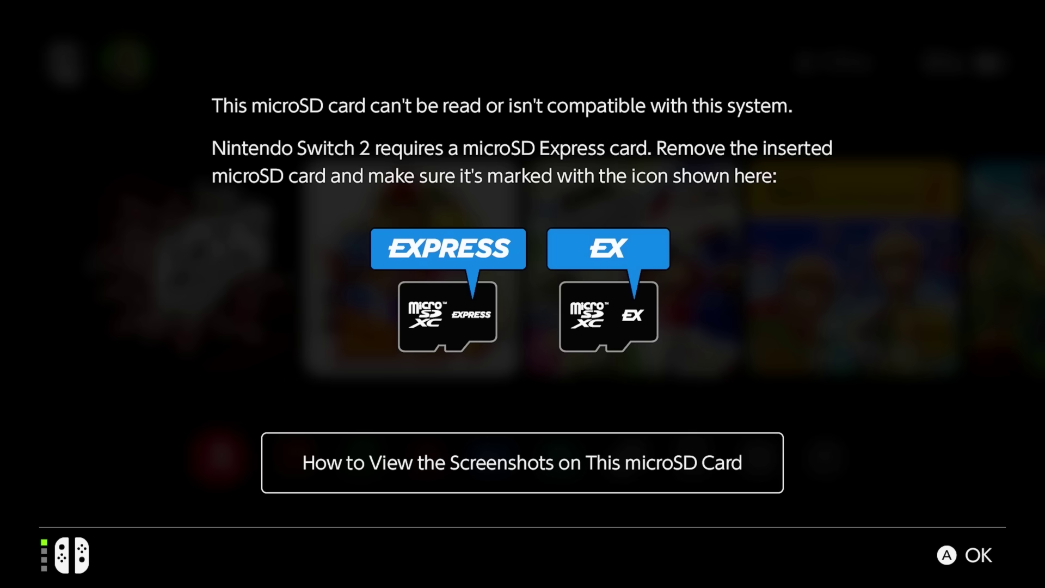
key("Return")
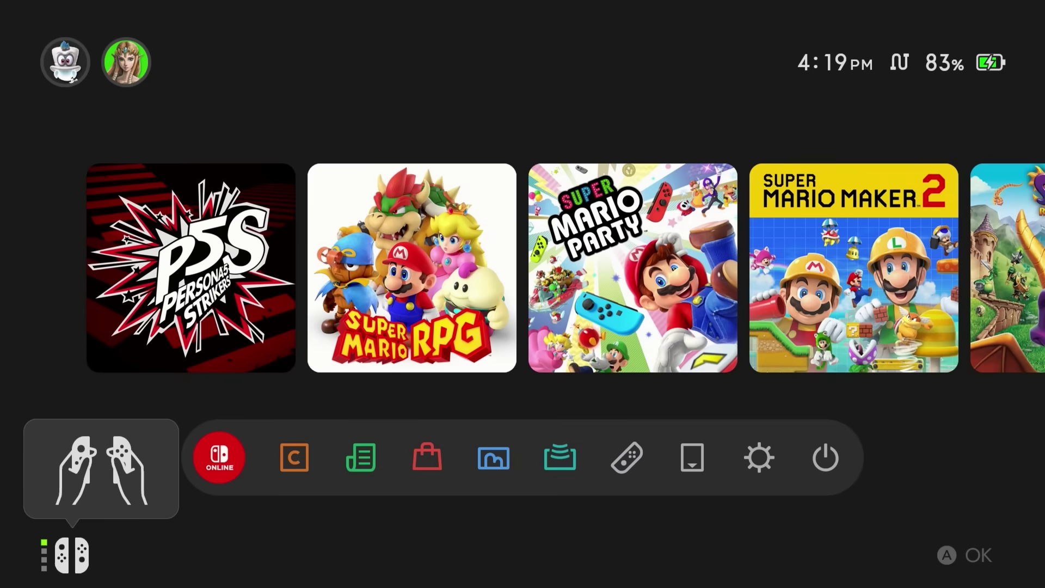
Step: In System Settings, go to Data Management > Manage Screenshots and Videos > Import from a Nintendo Switch microSD Card
key("Down")
key("Right")
key("Right")
key("Right")
key("Right")
key("Right")
key("Right")
key("Right")
key("Right")
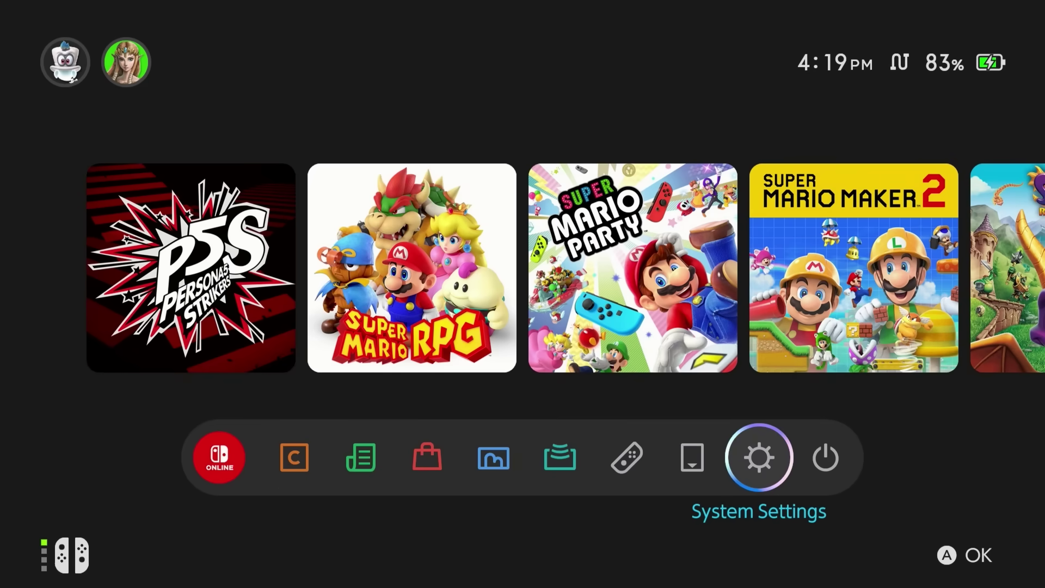
key("Return")
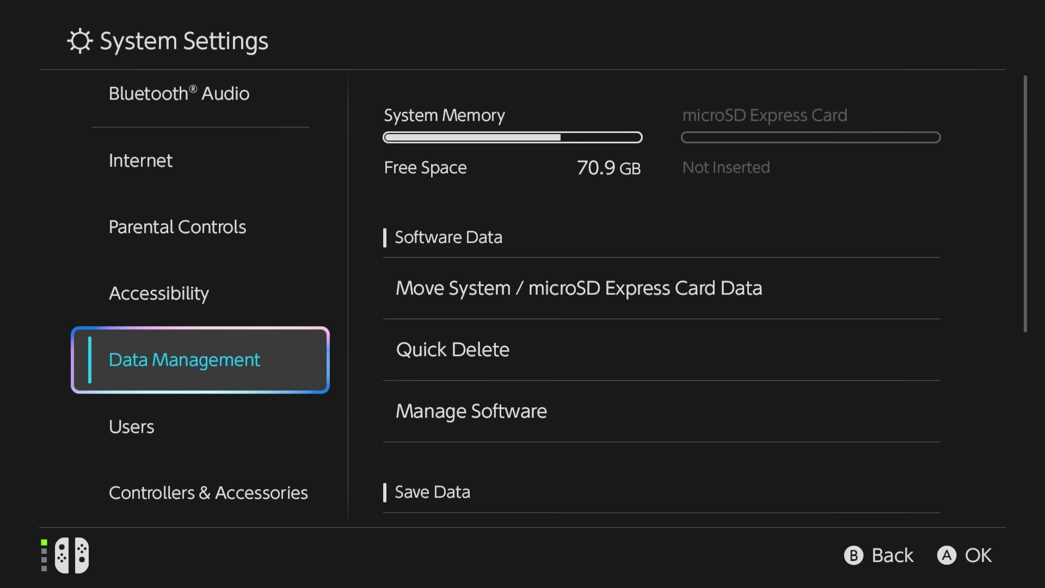
key("Right")
key("Down")
key("Down")
key("Down")
key("Down")
key("Down")
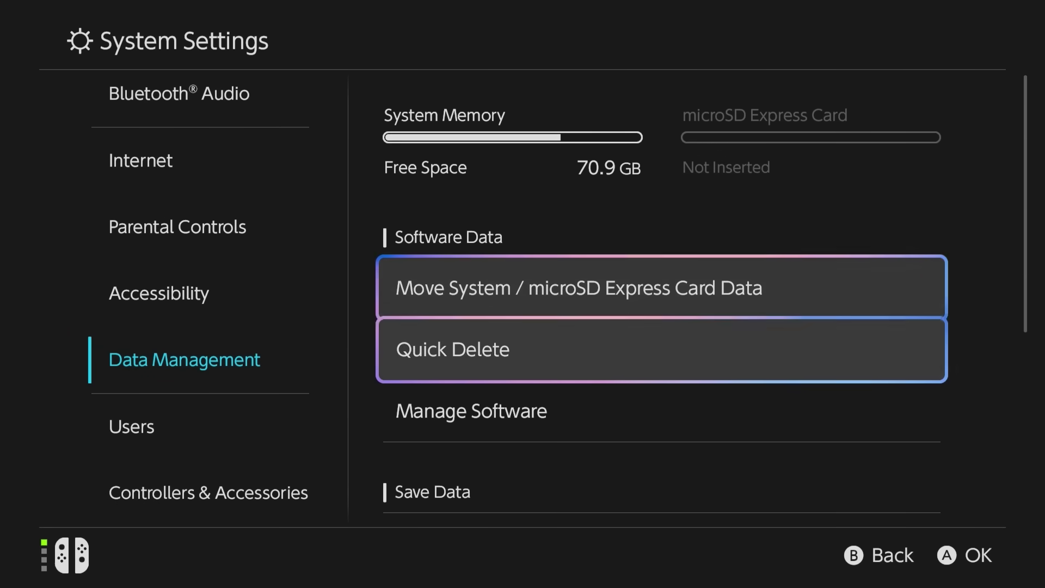
key("Down")
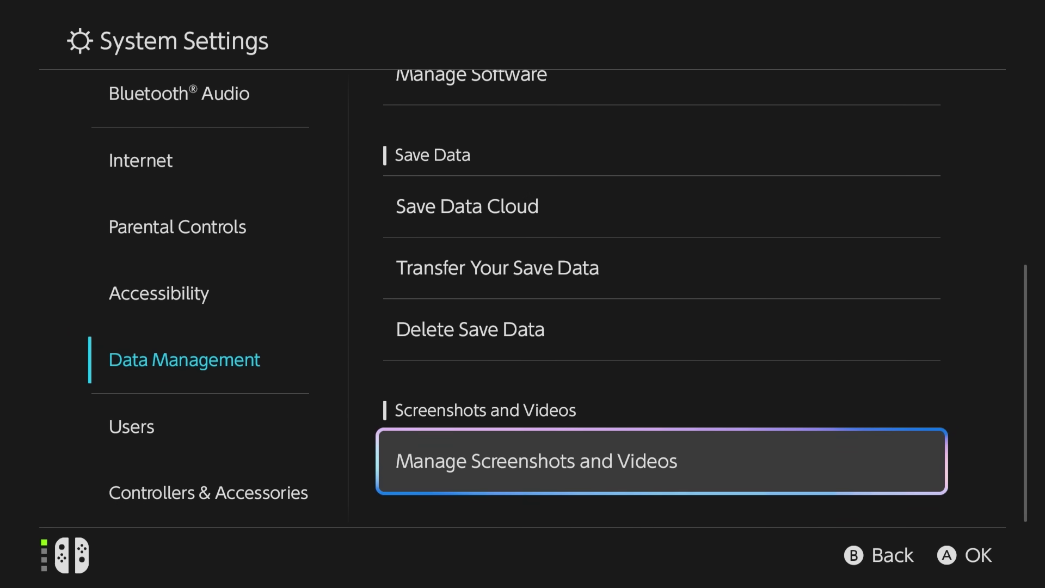
key("Return")
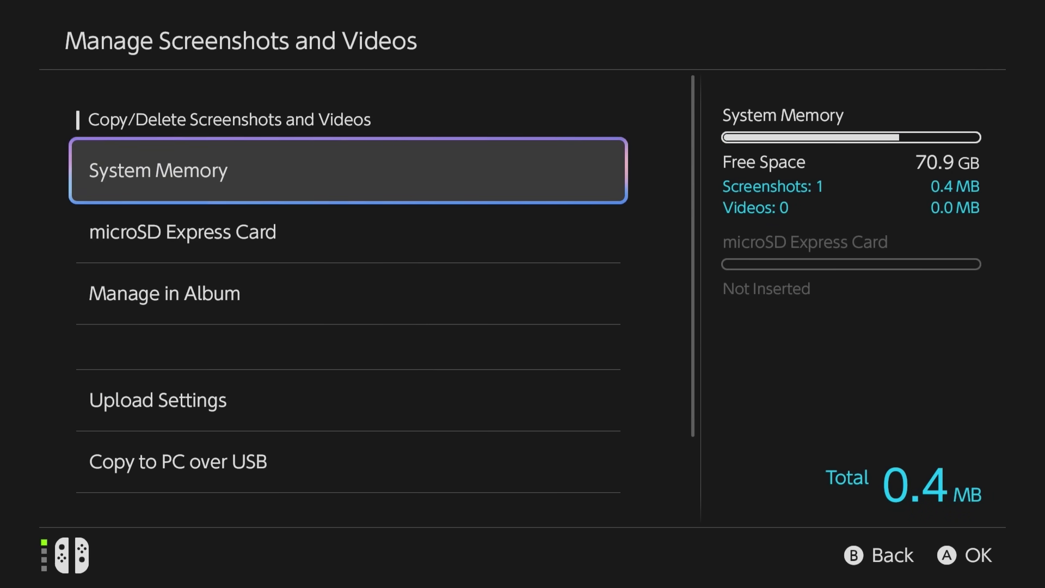
key("Down")
key("Down")
key("Down")
key("Down")
key("Down")
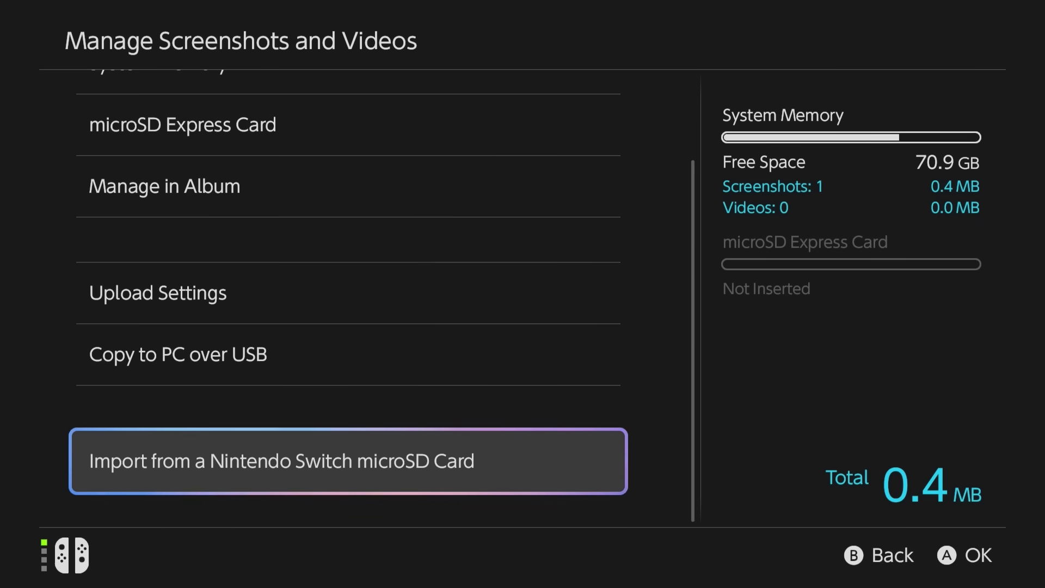
key("Return")
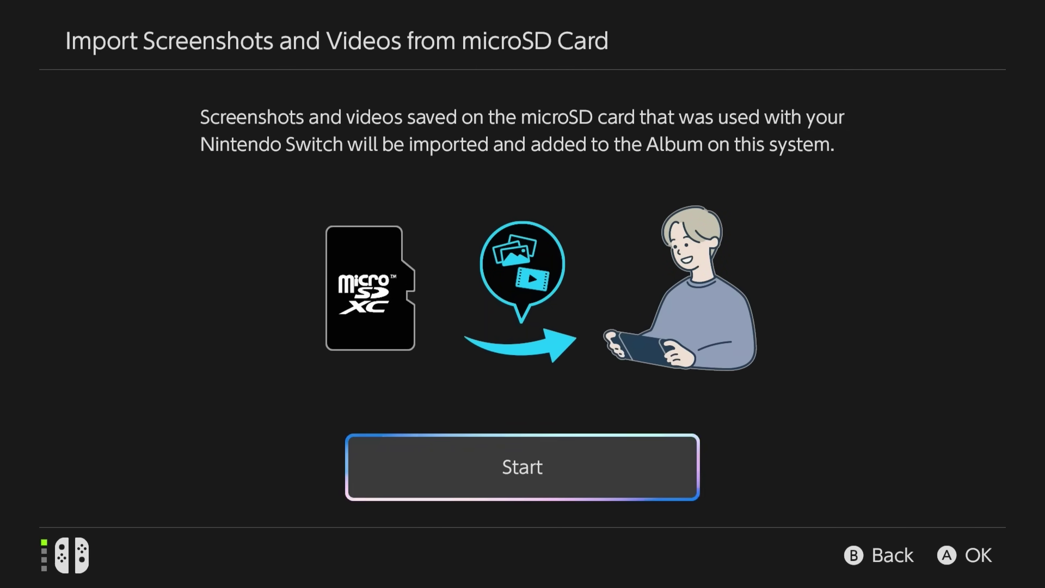
key("Return")
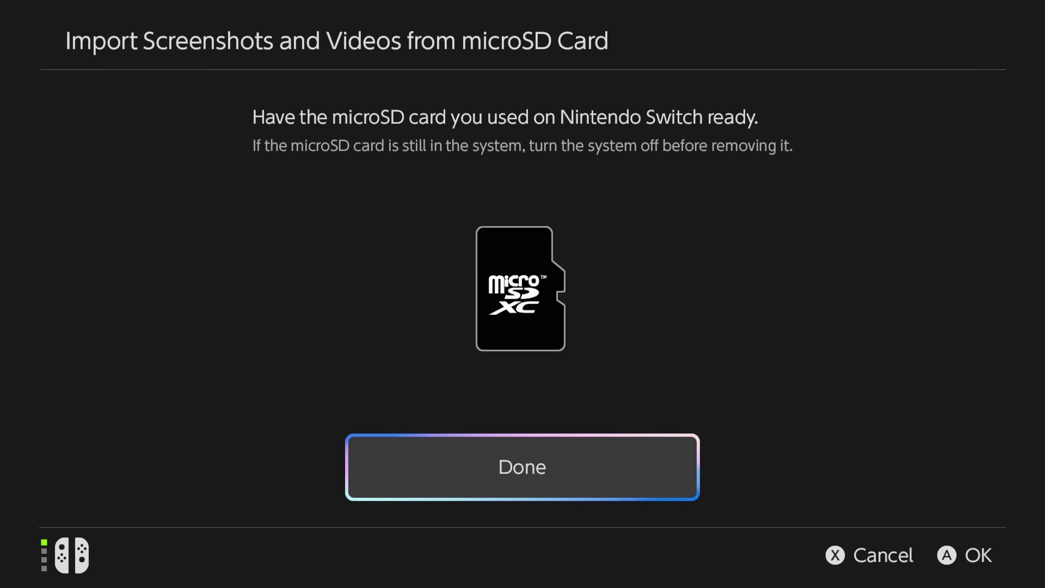
Step: Confirm the microSD card is ready, accept the required update, and choose Update System
key("Return")
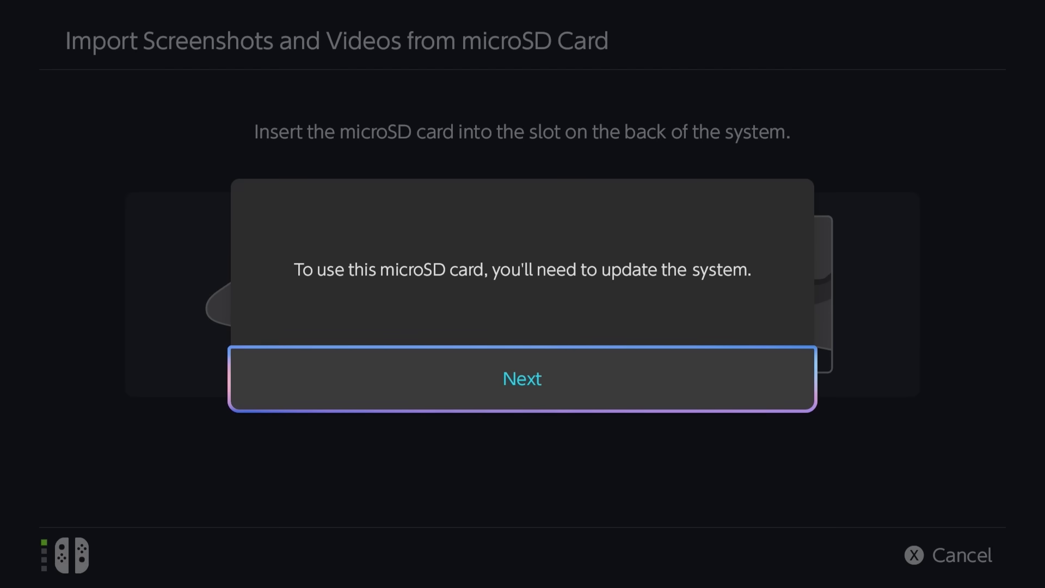
key("Return")
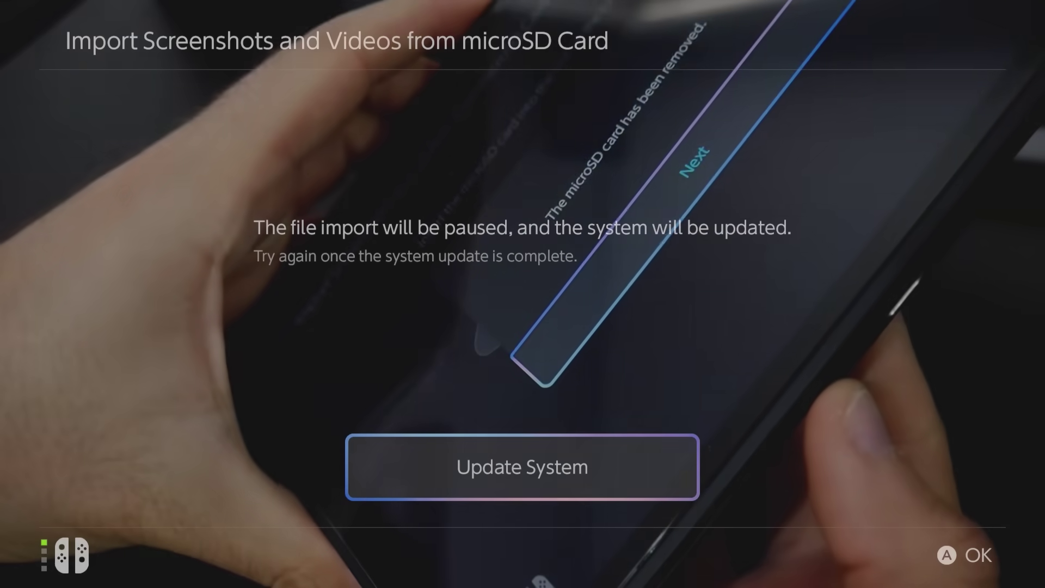
key("Return")
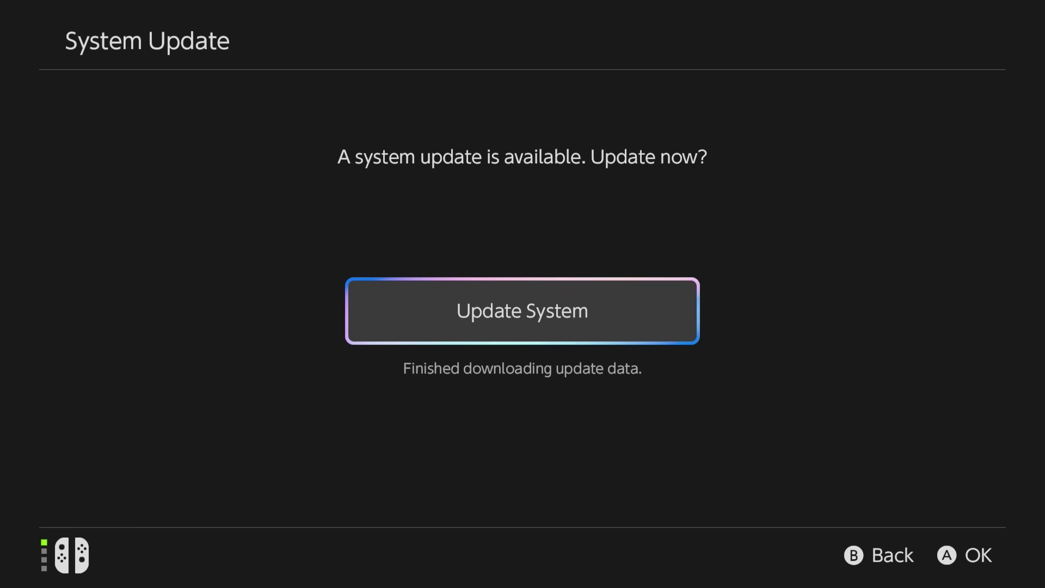
Step: Install the system update and unlock the restarted console to the HOME Menu
key("Return")
key("Return")
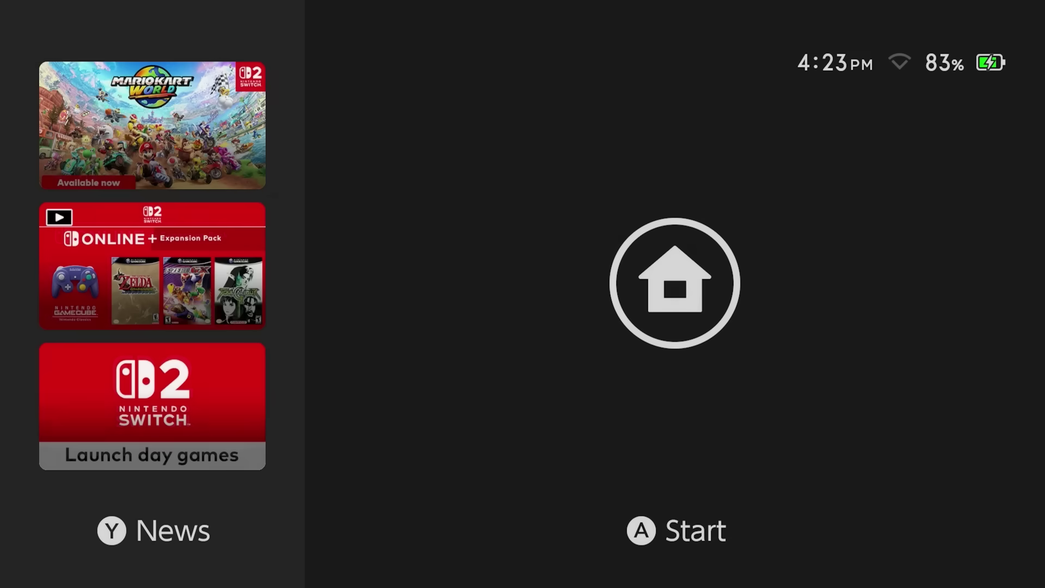
key("a")
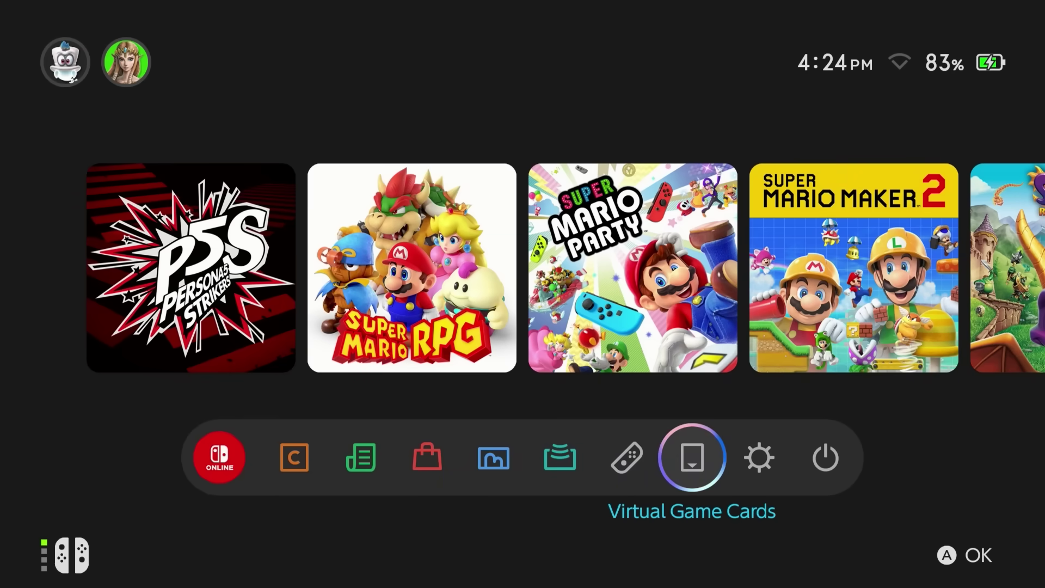
Step: Reopen Import from a Nintendo Switch microSD Card via Data Management and press Start
key("Right")
key("Return")
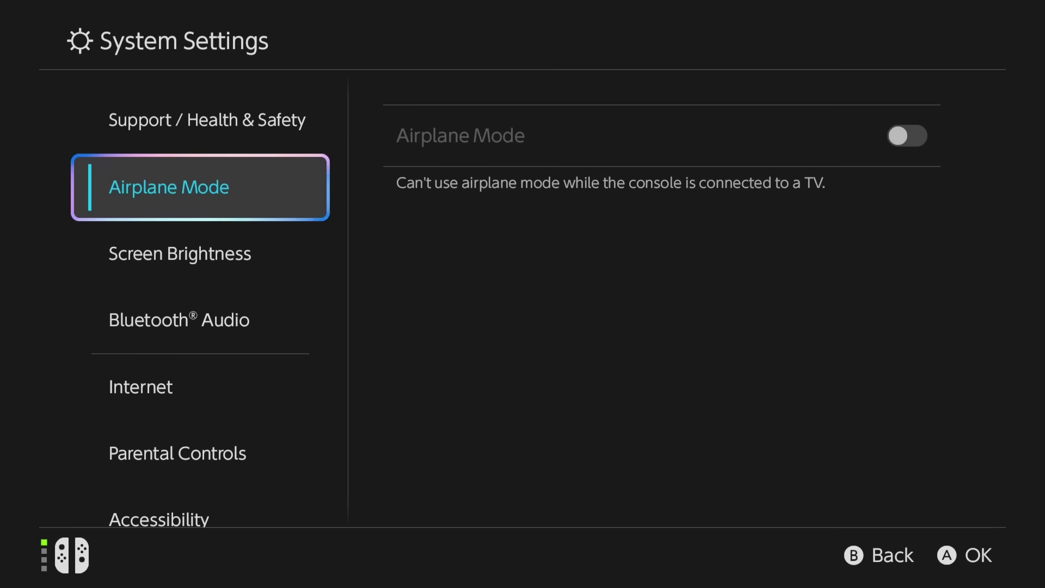
key("Down")
key("Down")
key("Down")
key("Down")
key("Down")
key("Down")
key("Right")
key("Down")
key("Down")
key("Down")
key("Down")
key("Down")
key("Down")
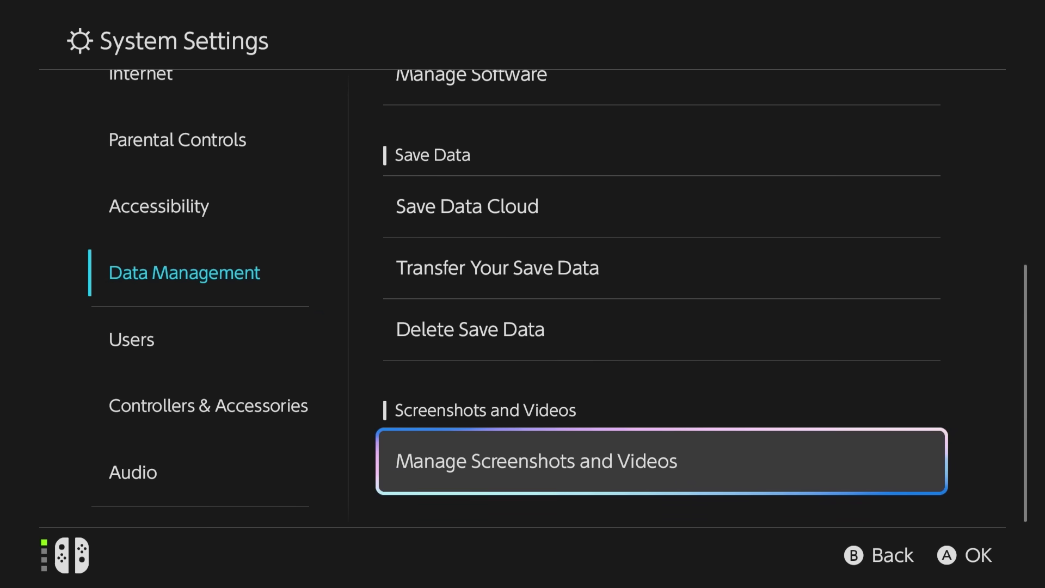
key("Return")
key("Down")
key("Down")
key("Down")
key("Down")
key("Down")
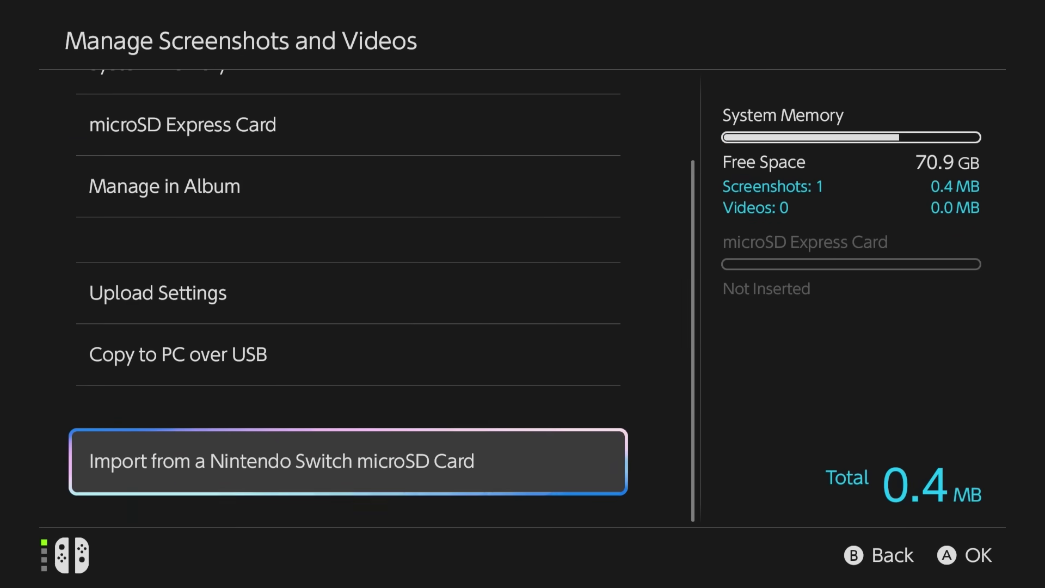
key("Return")
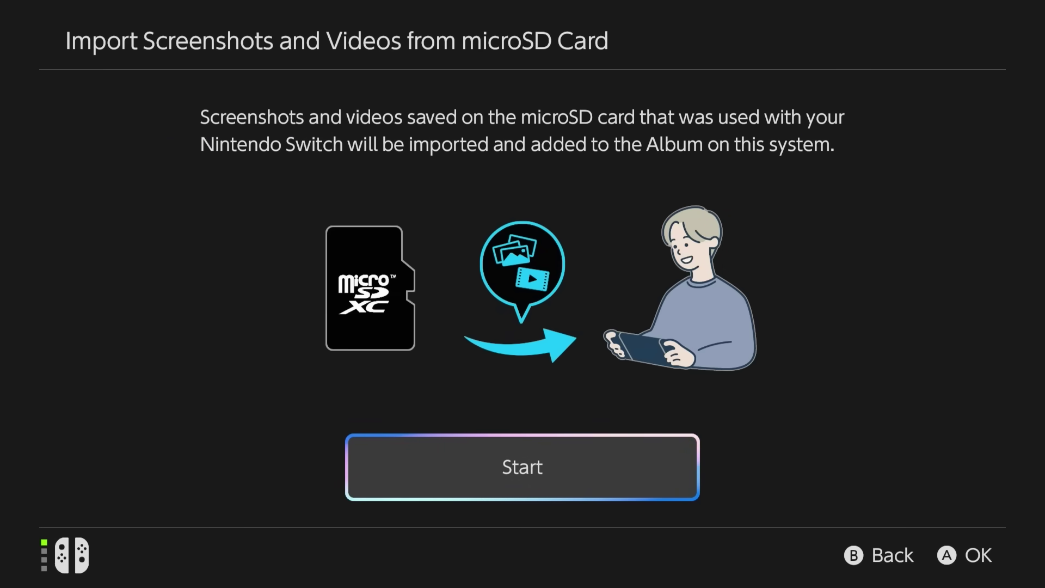
key("Return")
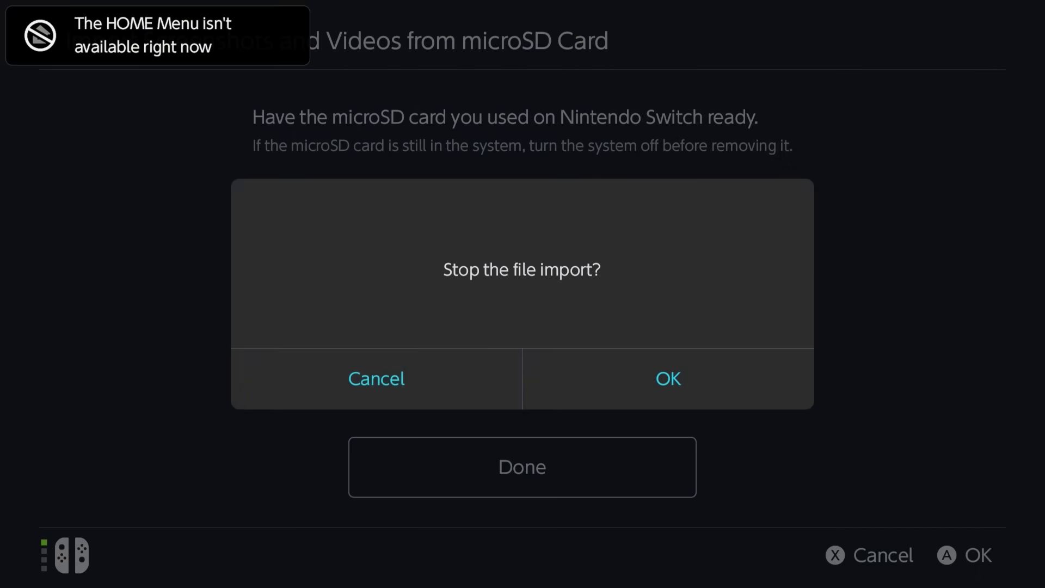
Step: Select OK on the restart dialog so the Switch 2 reboots to the HOME Menu
key("Right")
key("Return")
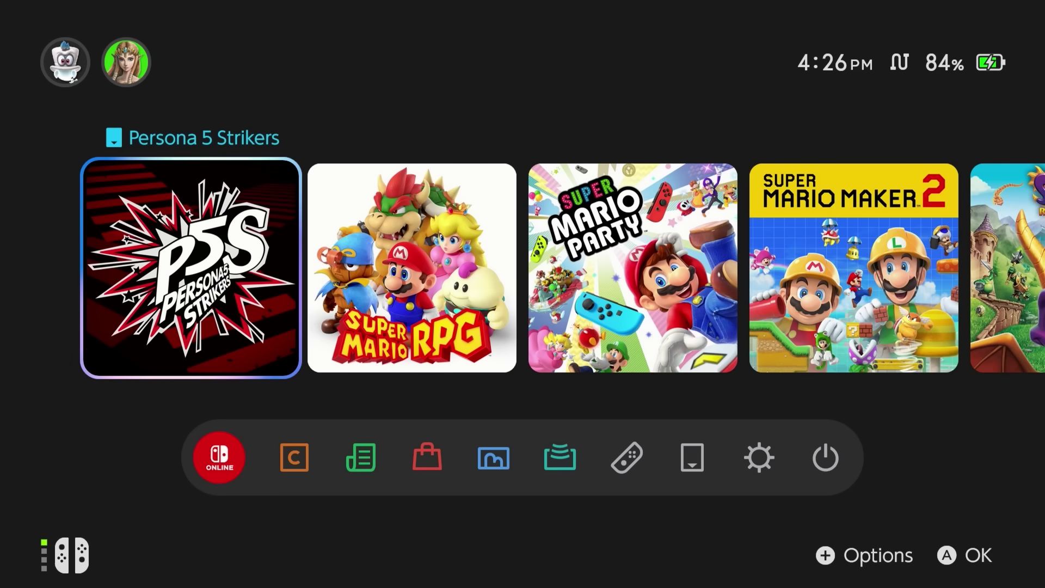
key("Home")
key("Down")
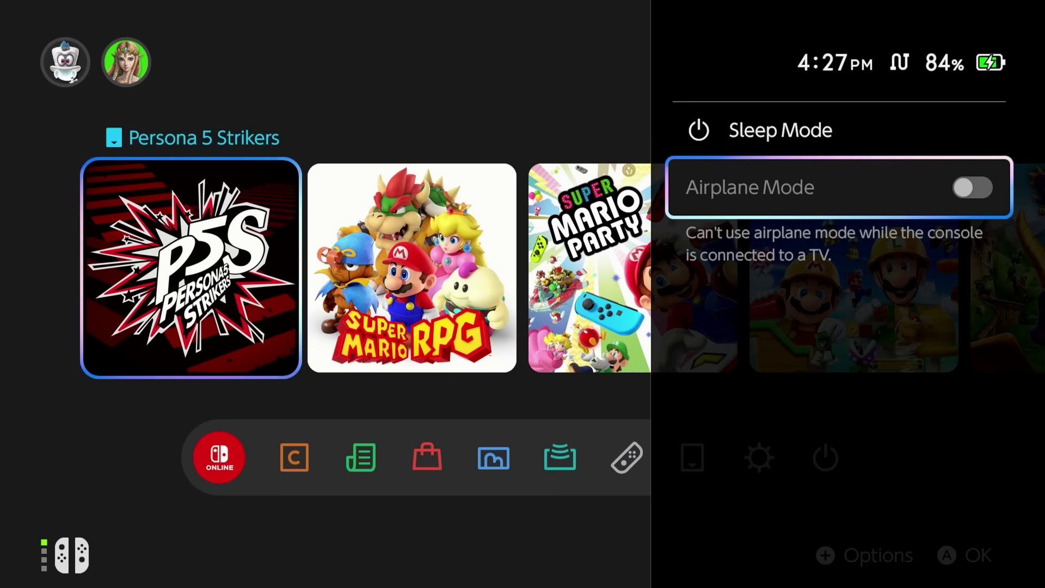
key("Escape")
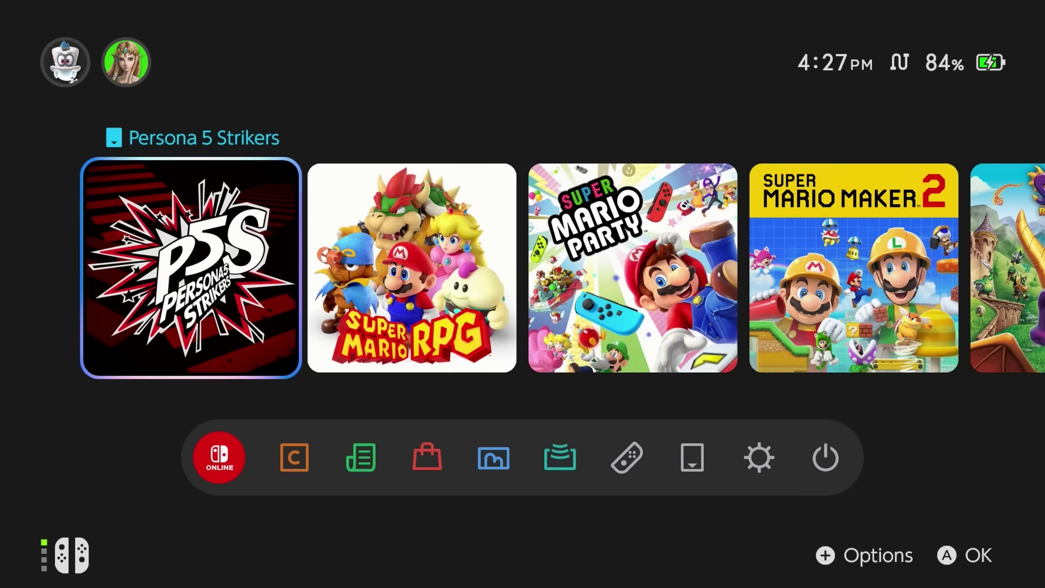